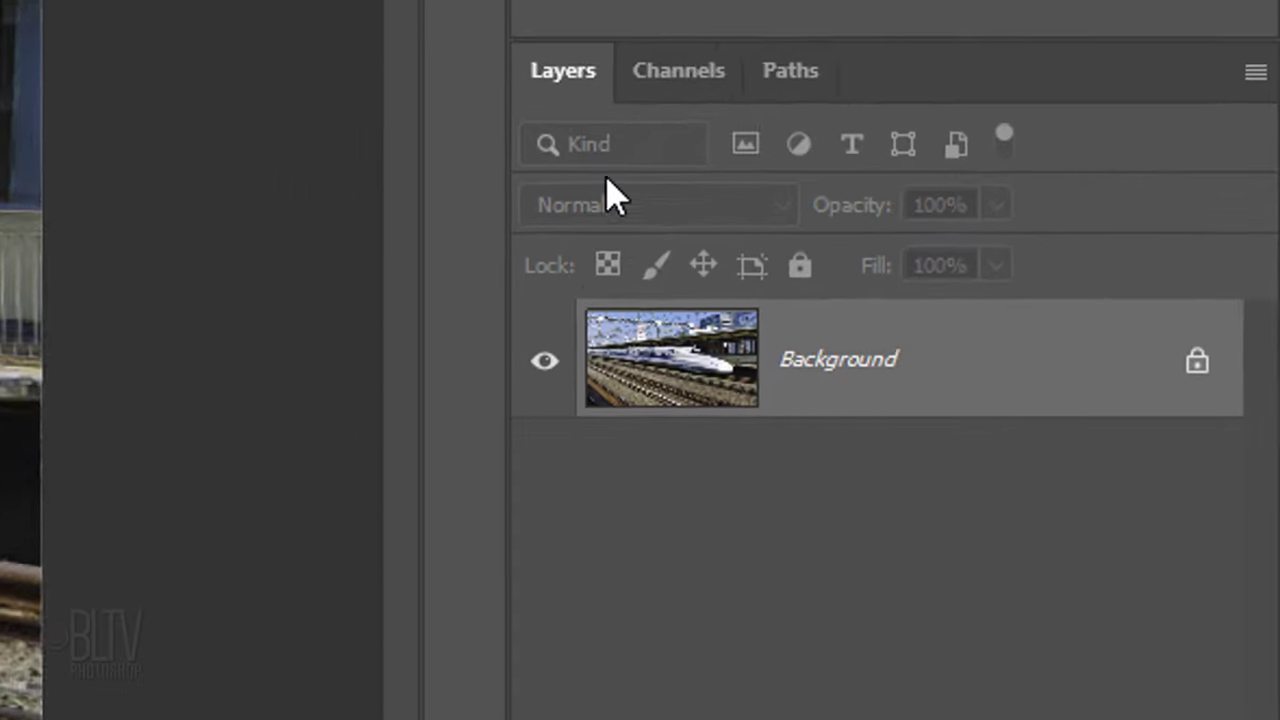
Load the Alpha 1 channel selection and copy the train onto a new Layer 1.
left_click(678, 72)
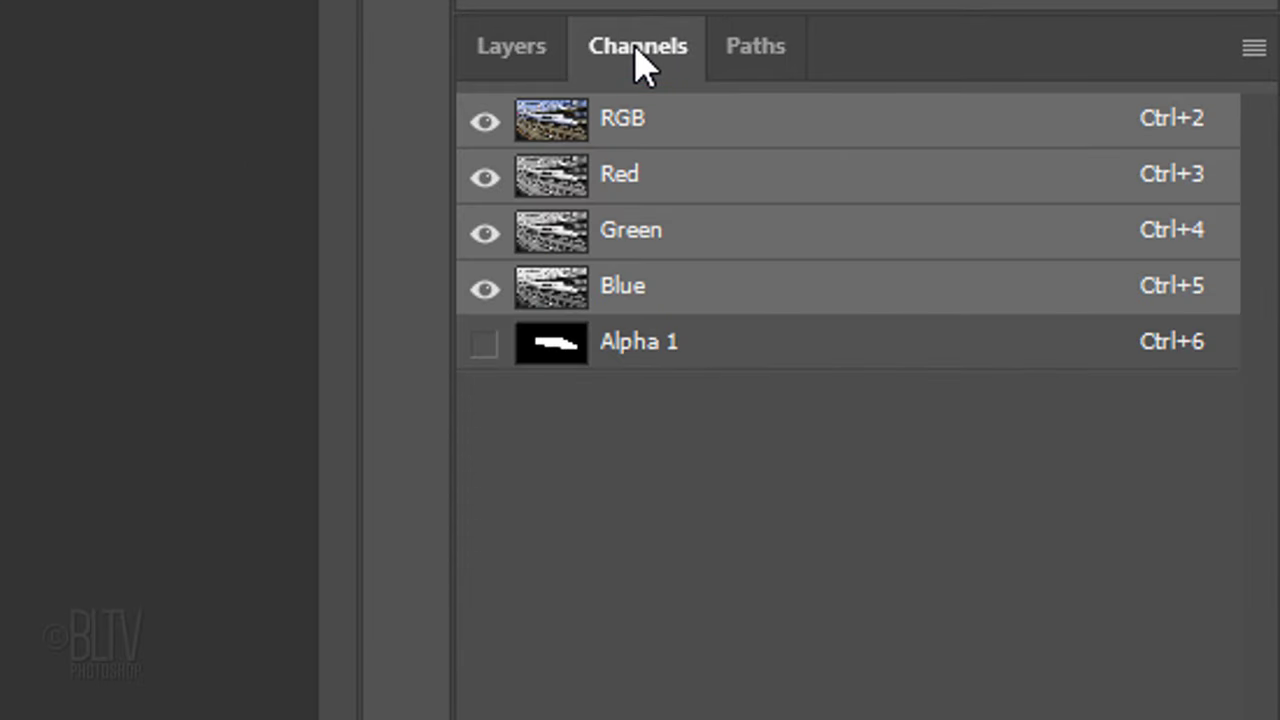
left_click(557, 343, "ctrl")
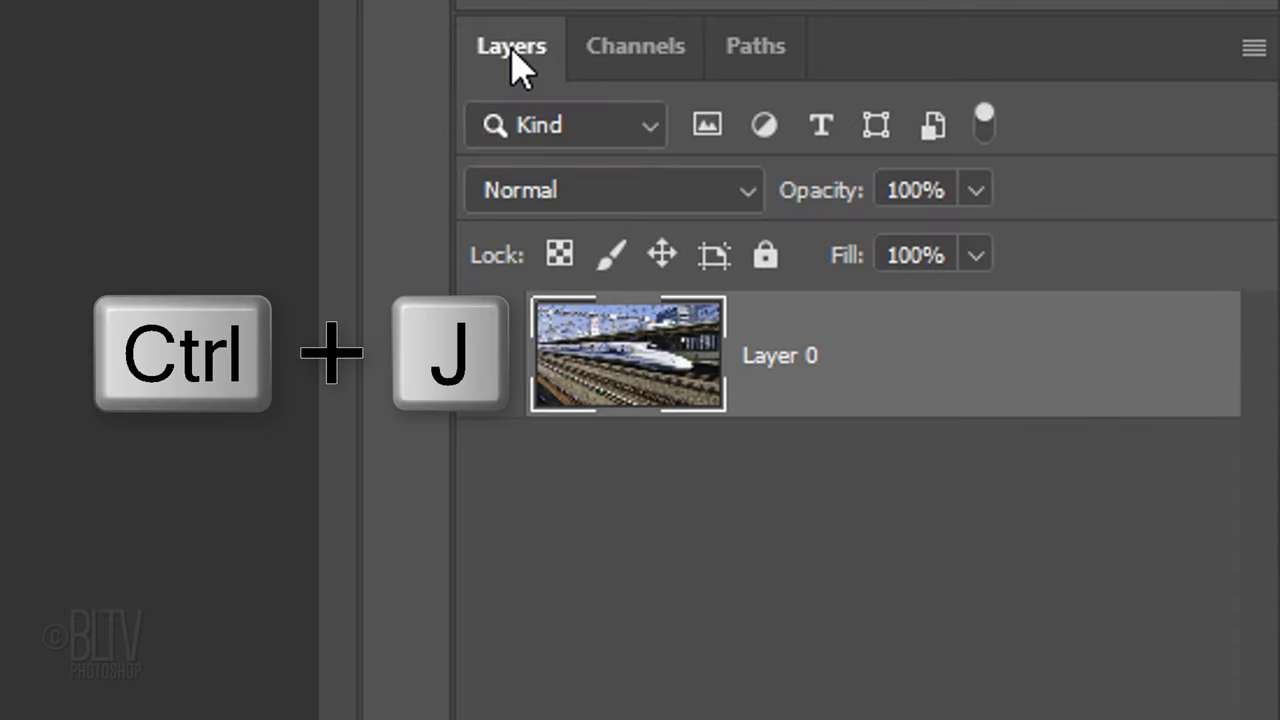
key("ctrl+j")
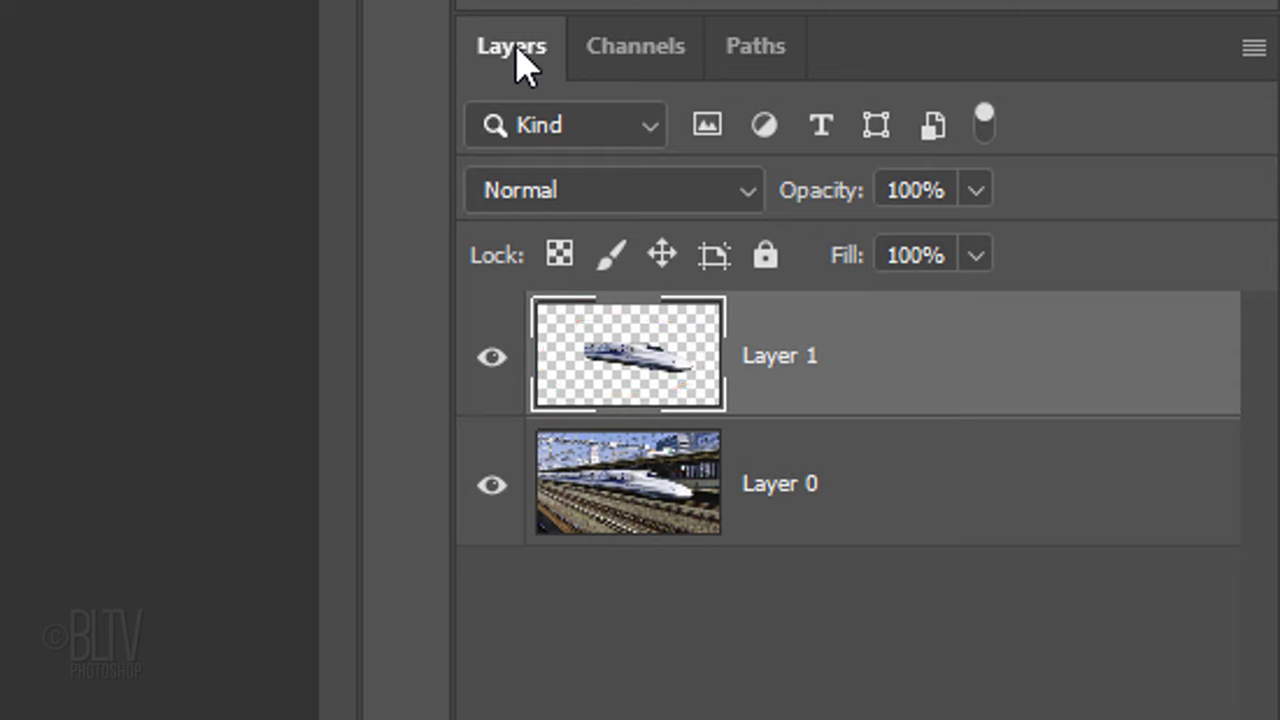
Hide Layer 1 and duplicate Layer 0 into Layer 0 copy.
left_click(488, 358)
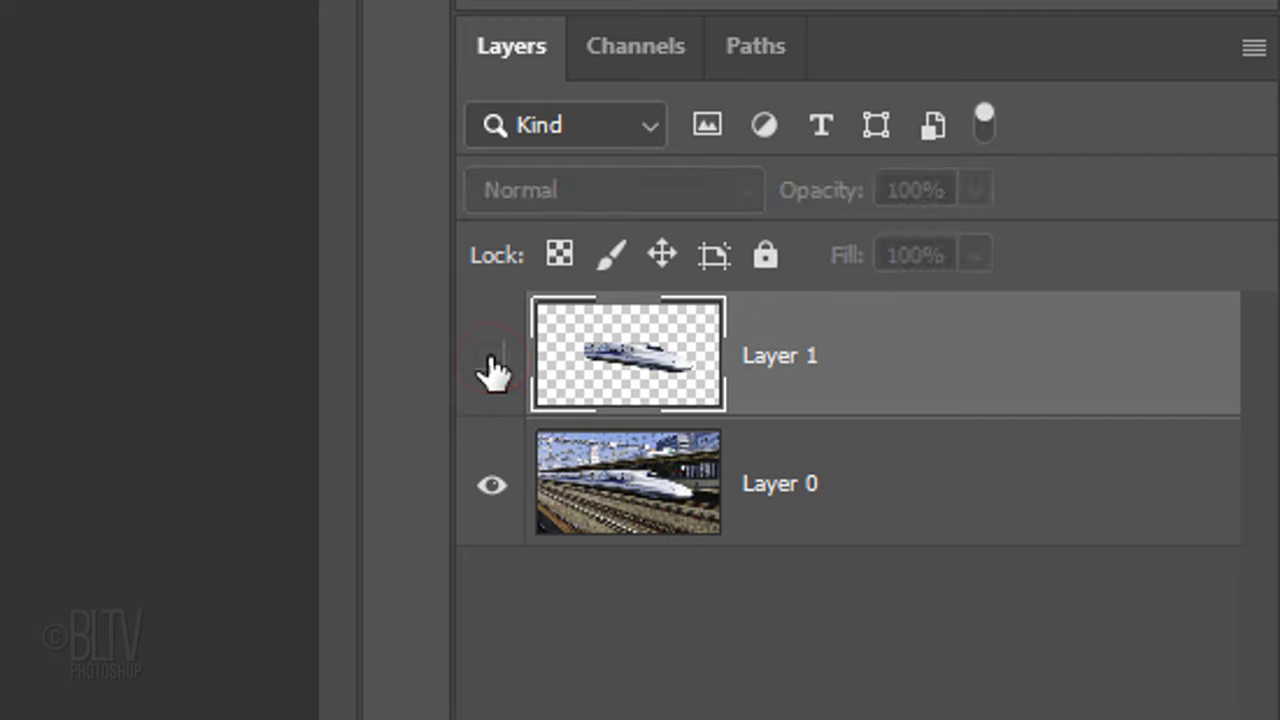
left_click(612, 490)
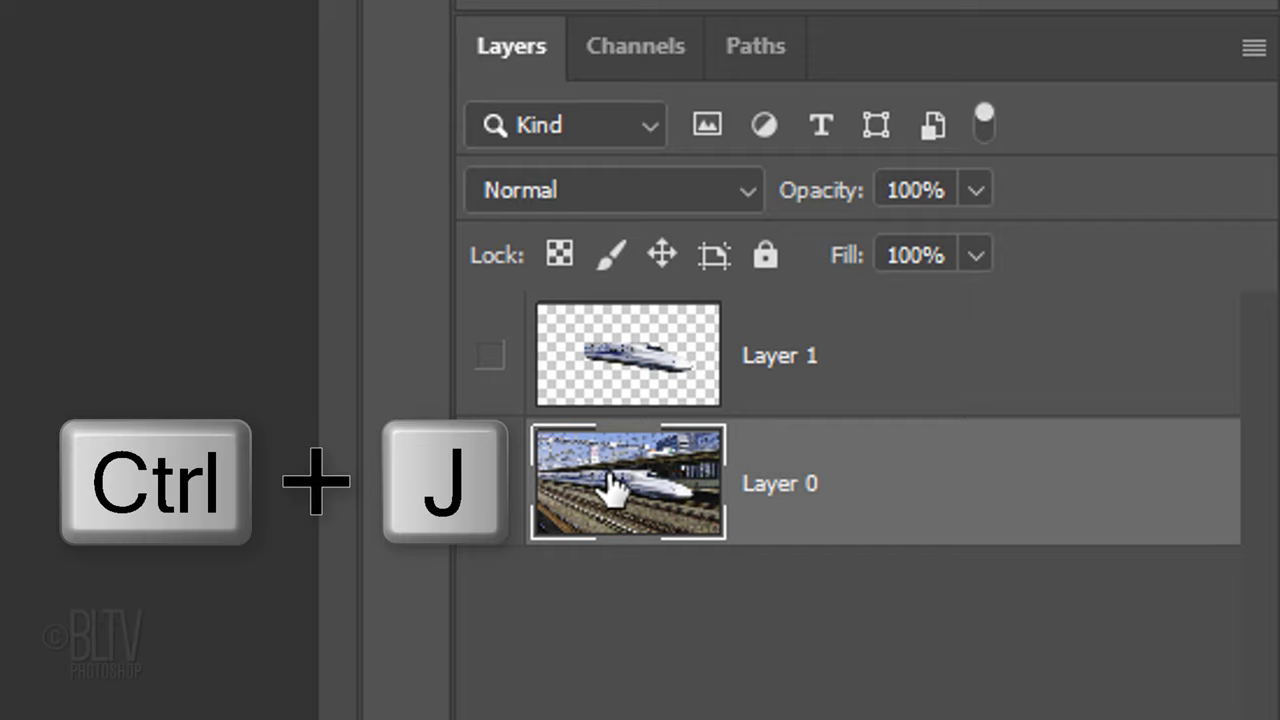
key("ctrl+j")
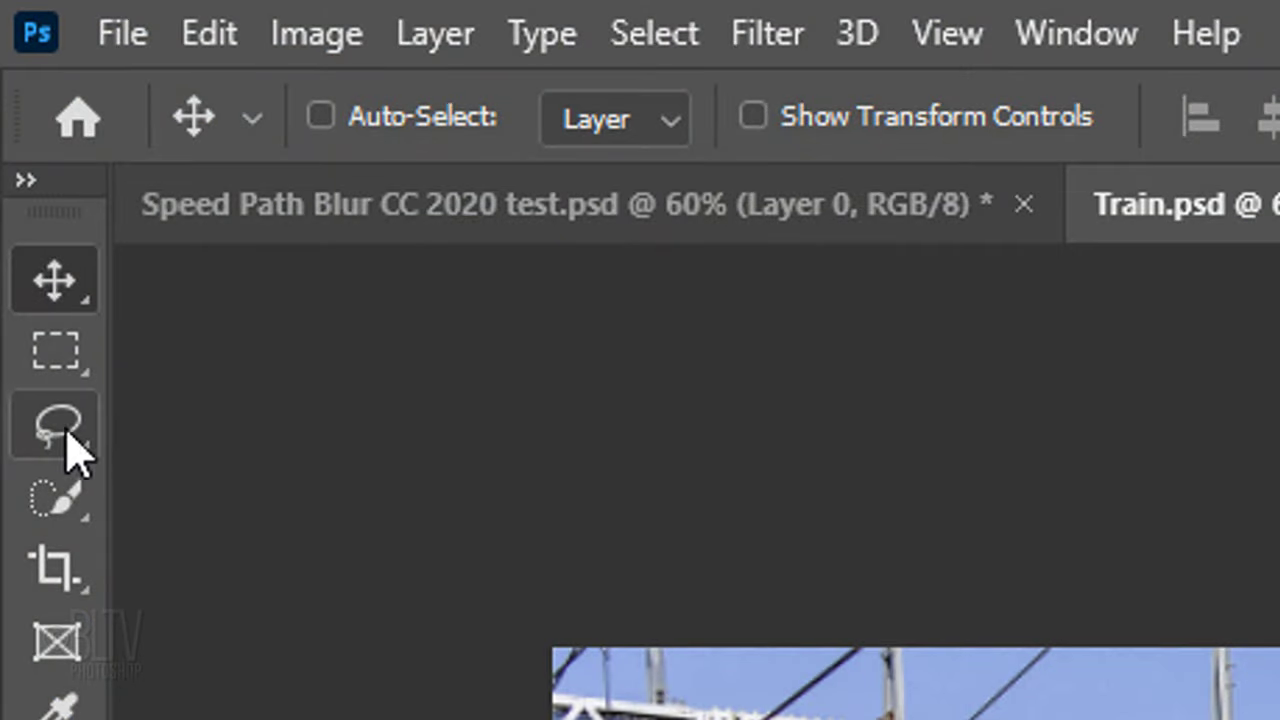
Convert Layer 0 copy to a Smart Object from the Layers panel menu.
left_click(57, 428)
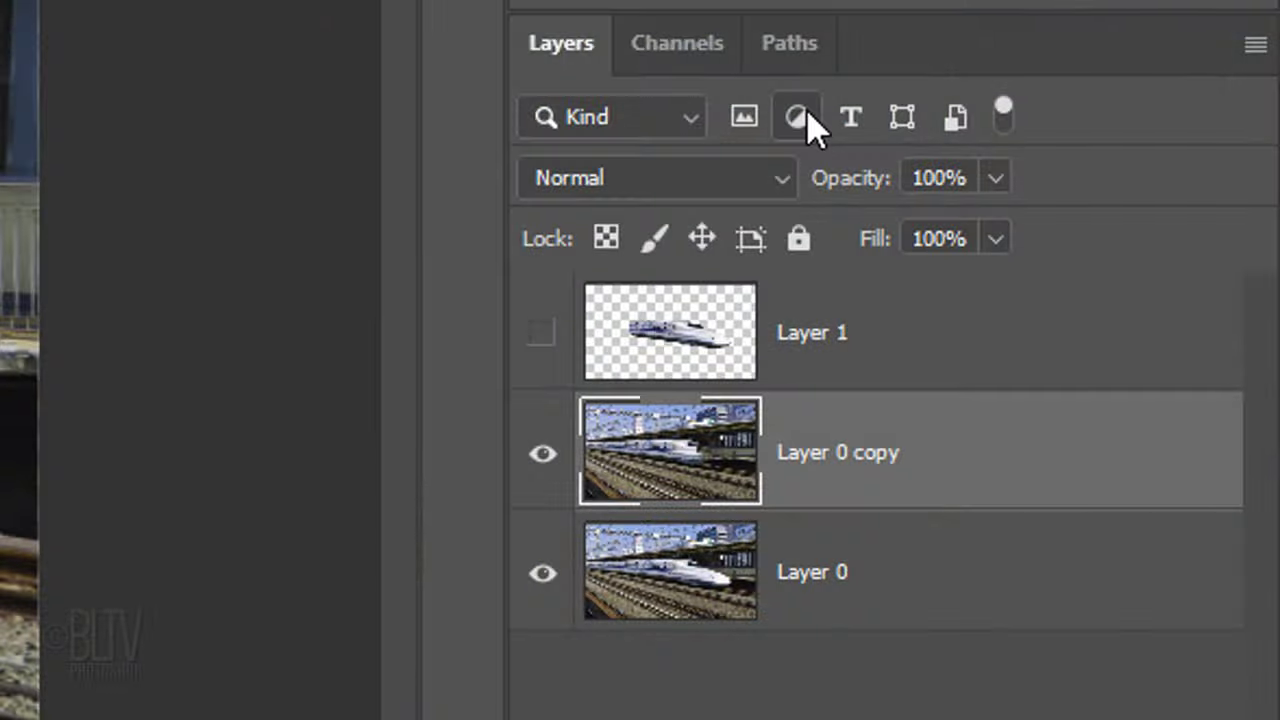
left_click(1255, 45)
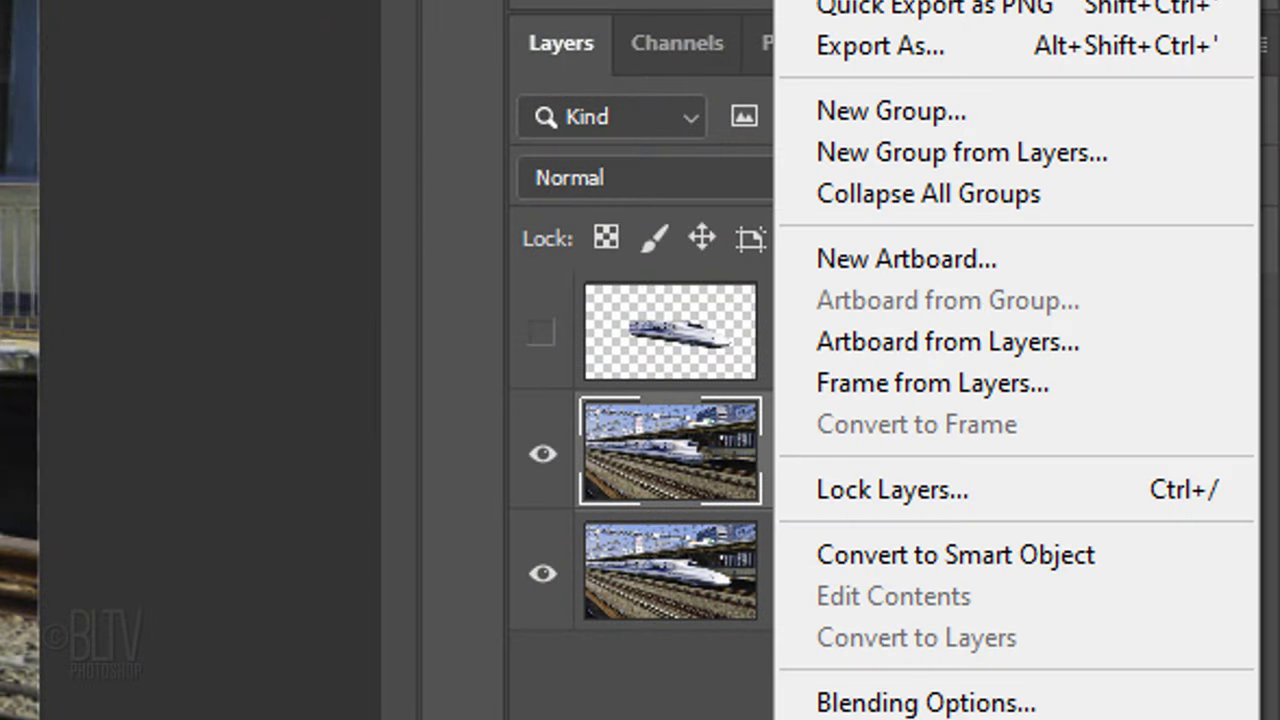
left_click(914, 550)
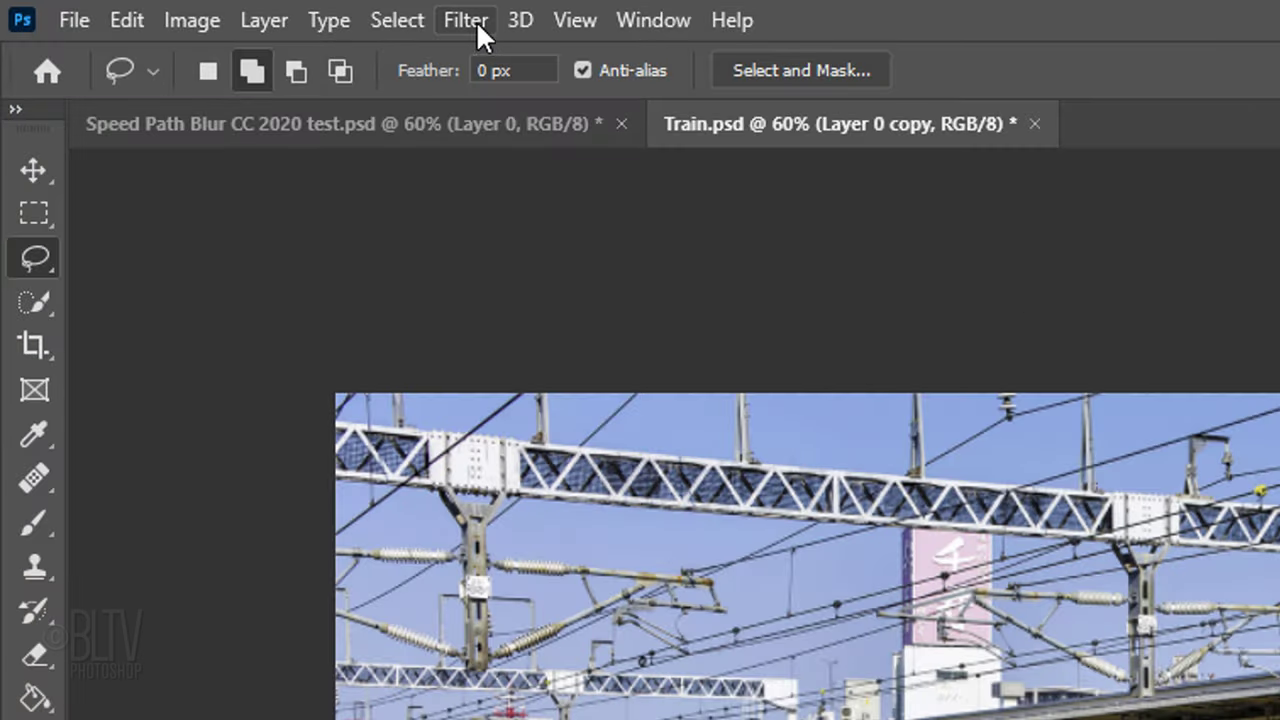
Apply Filter > Blur Gallery > Path Blur to Layer 0 copy.
left_click(476, 22)
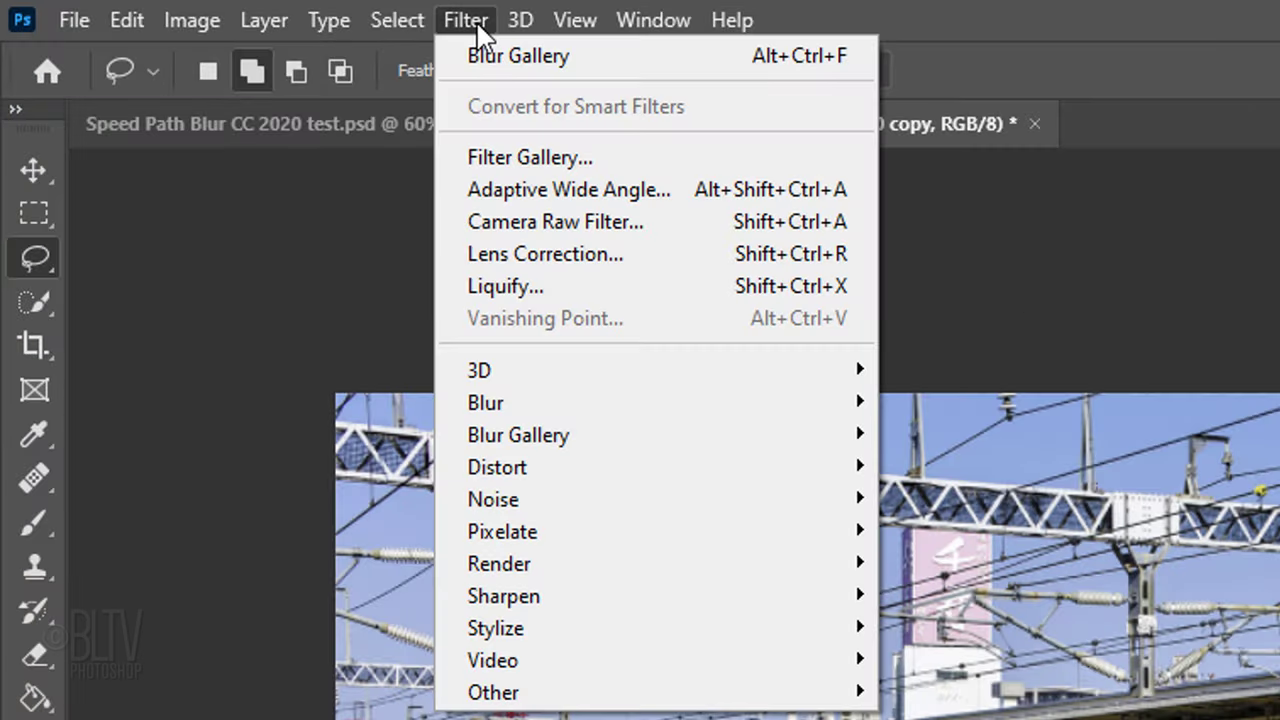
mouse_move(512, 440)
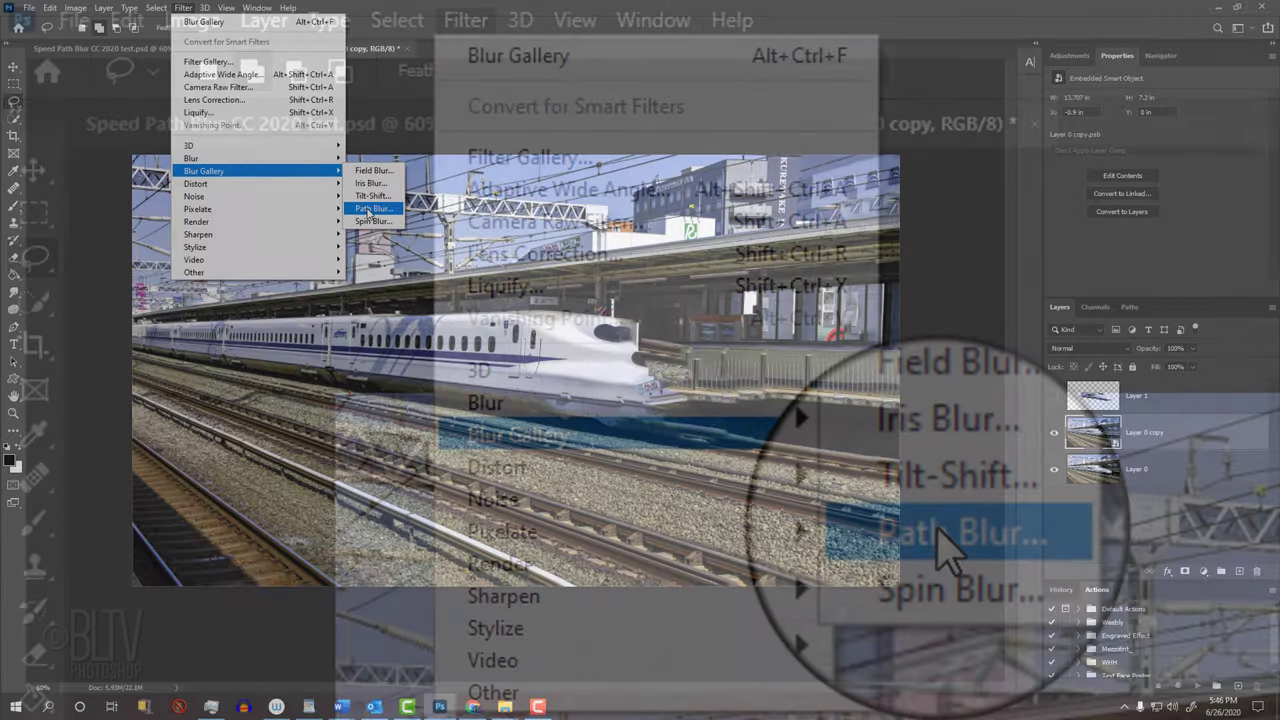
left_click(937, 531)
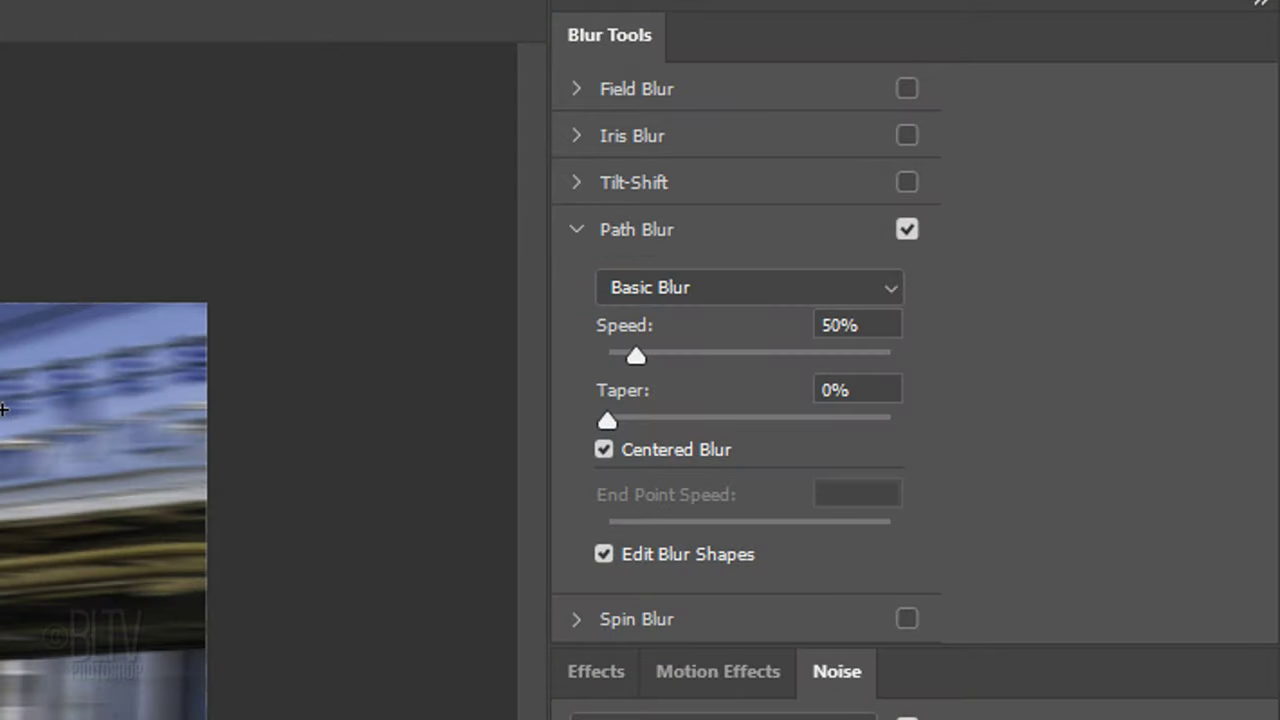
Uncheck Edit Blur Shapes in the Path Blur panel to hide the path guides.
left_click(604, 553)
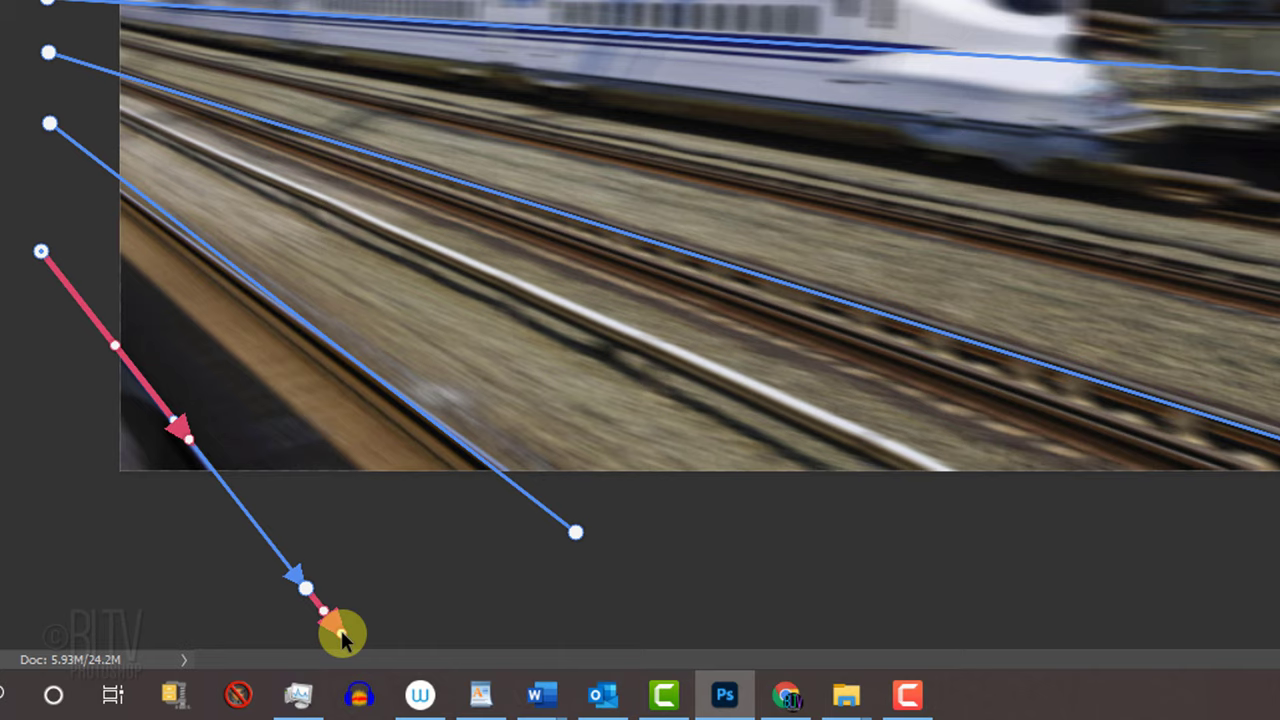
Lengthen the blur speed arrows at the ends of the lower track paths.
left_click_drag(342, 636, 366, 657)
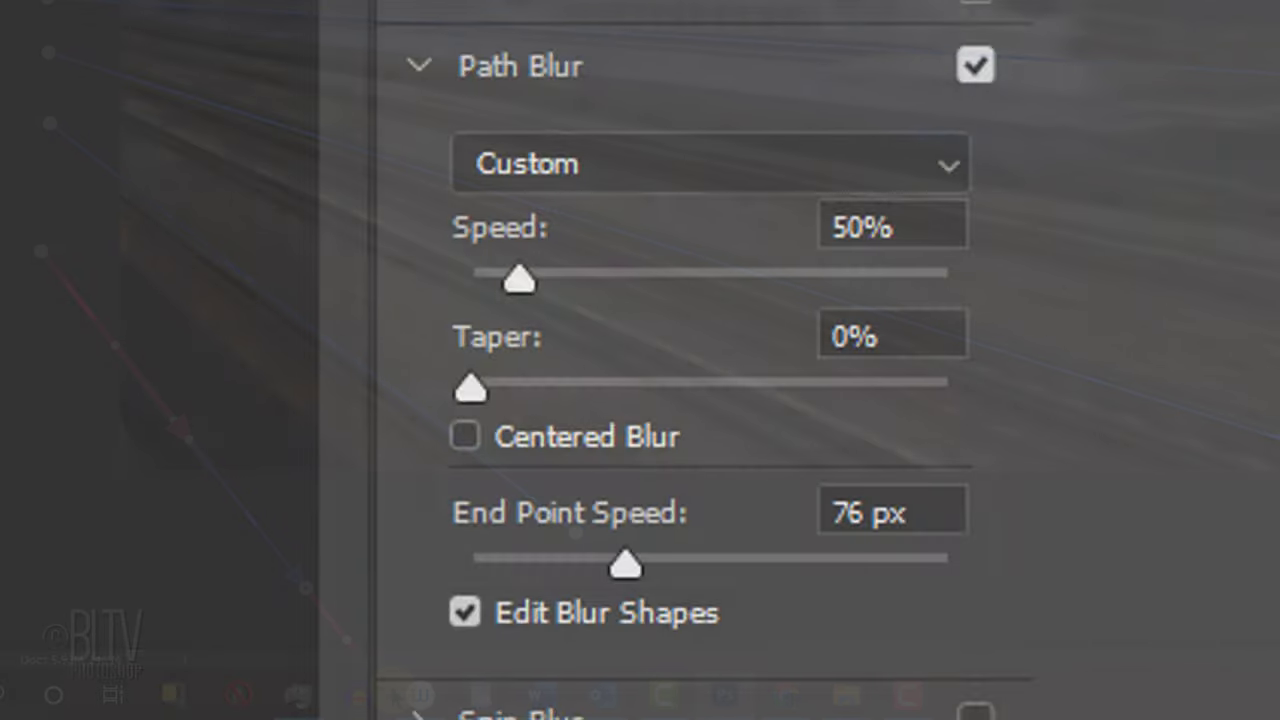
left_click_drag(626, 563, 683, 565)
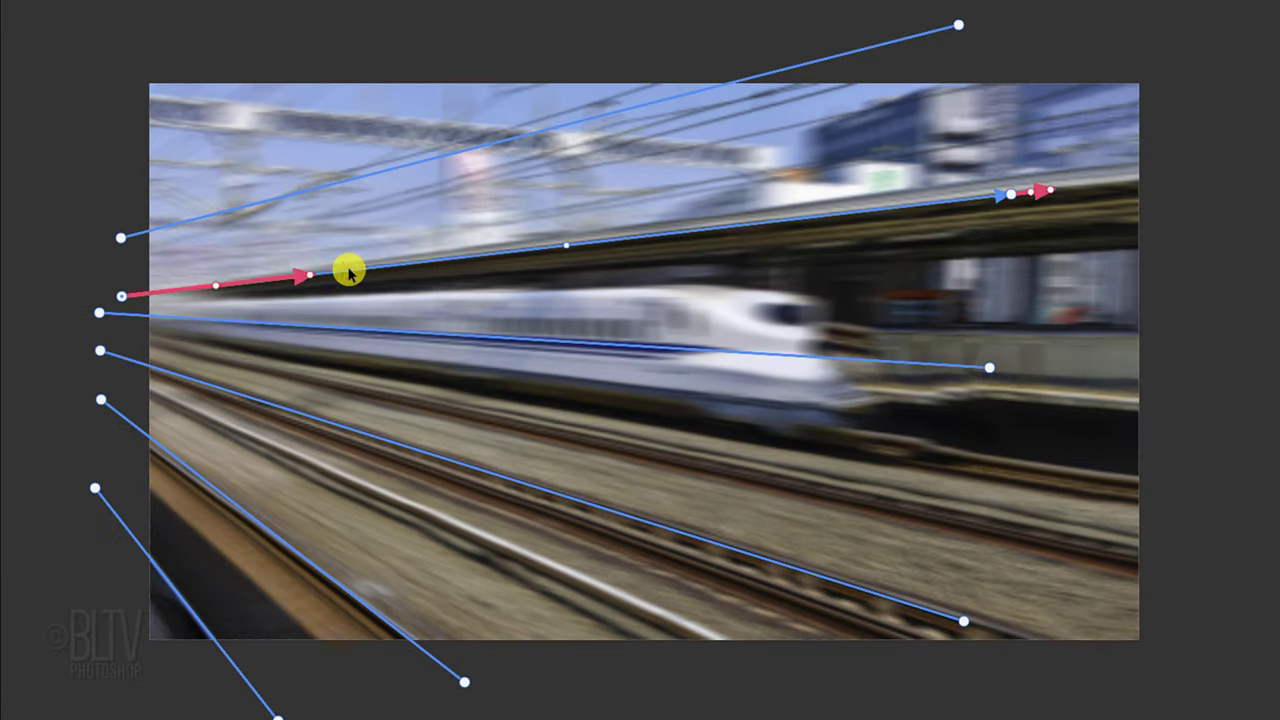
left_click_drag(1051, 191, 1037, 191)
Stretch the blur at both ends of the upper path along the overhead wires.
left_click(122, 237)
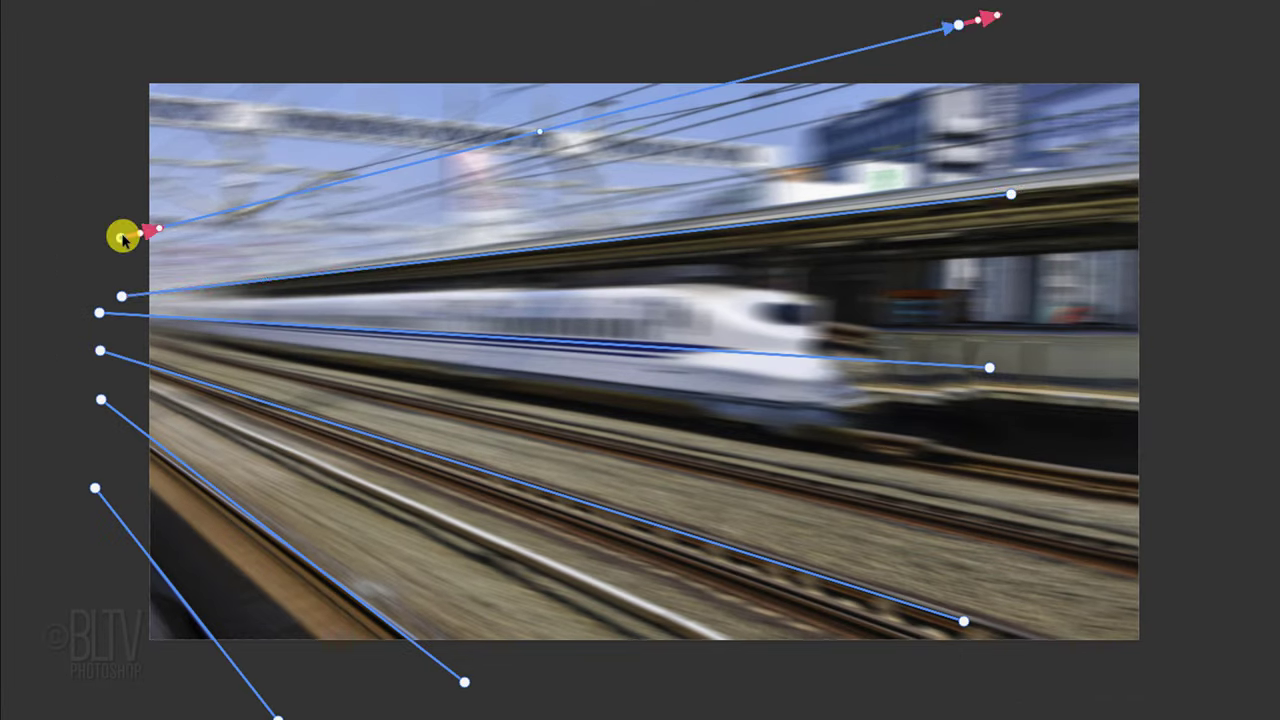
left_click_drag(163, 224, 363, 174)
left_click_drag(997, 14, 1040, 8)
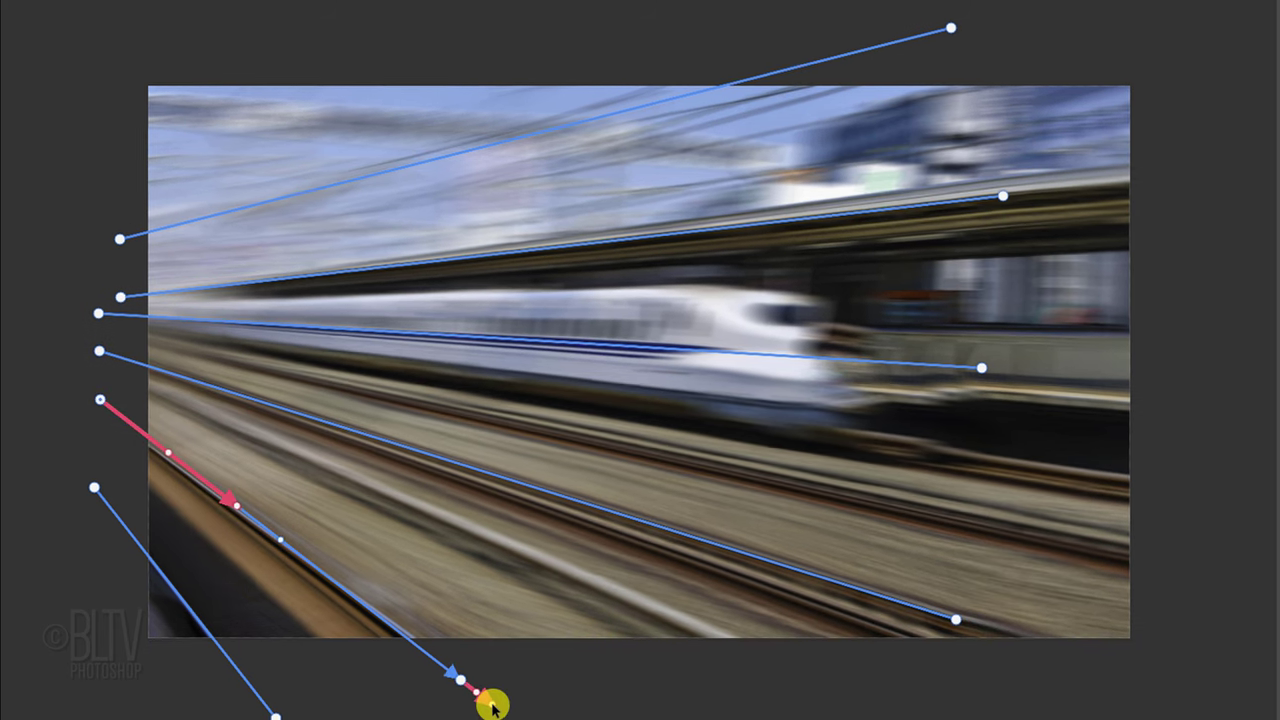
Drag the lower track path's red end arrow further to lengthen its streak.
left_click_drag(492, 706, 564, 719)
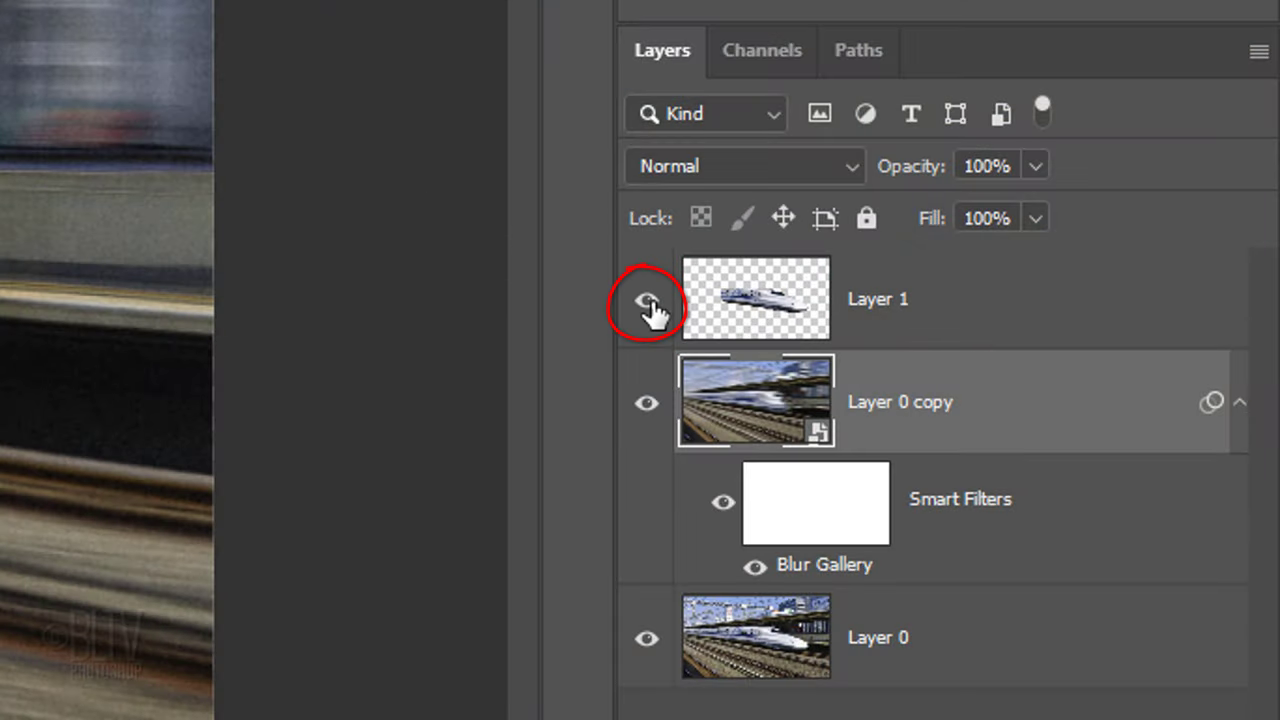
Make Layer 1 visible again above the blurred background.
left_click(753, 319)
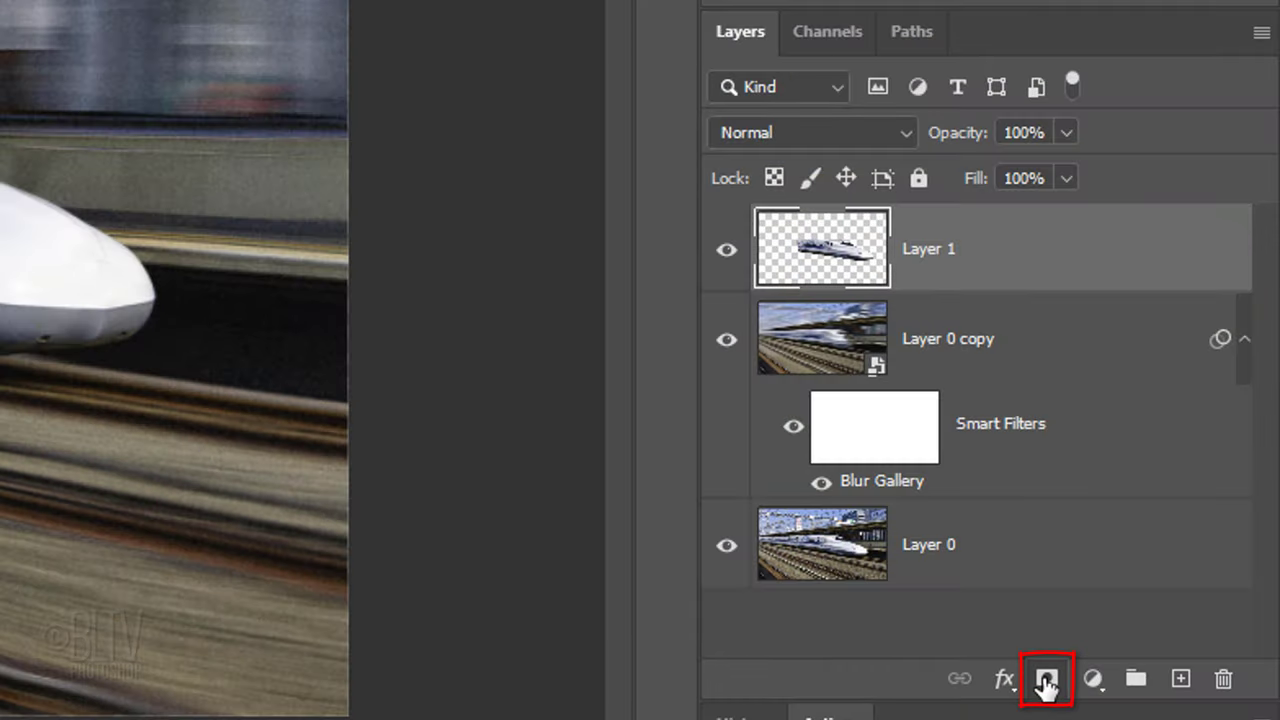
Add a layer mask to Layer 1 and switch to the Brush Tool.
left_click(1046, 684)
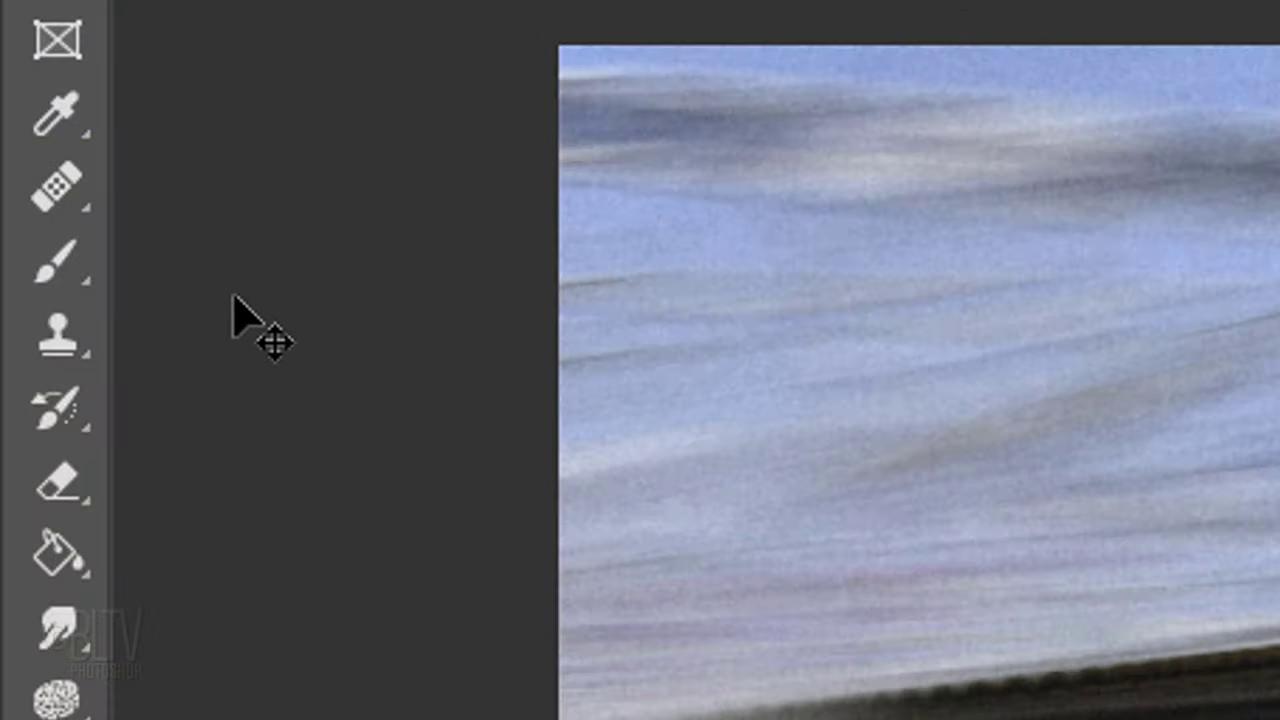
left_click(50, 265)
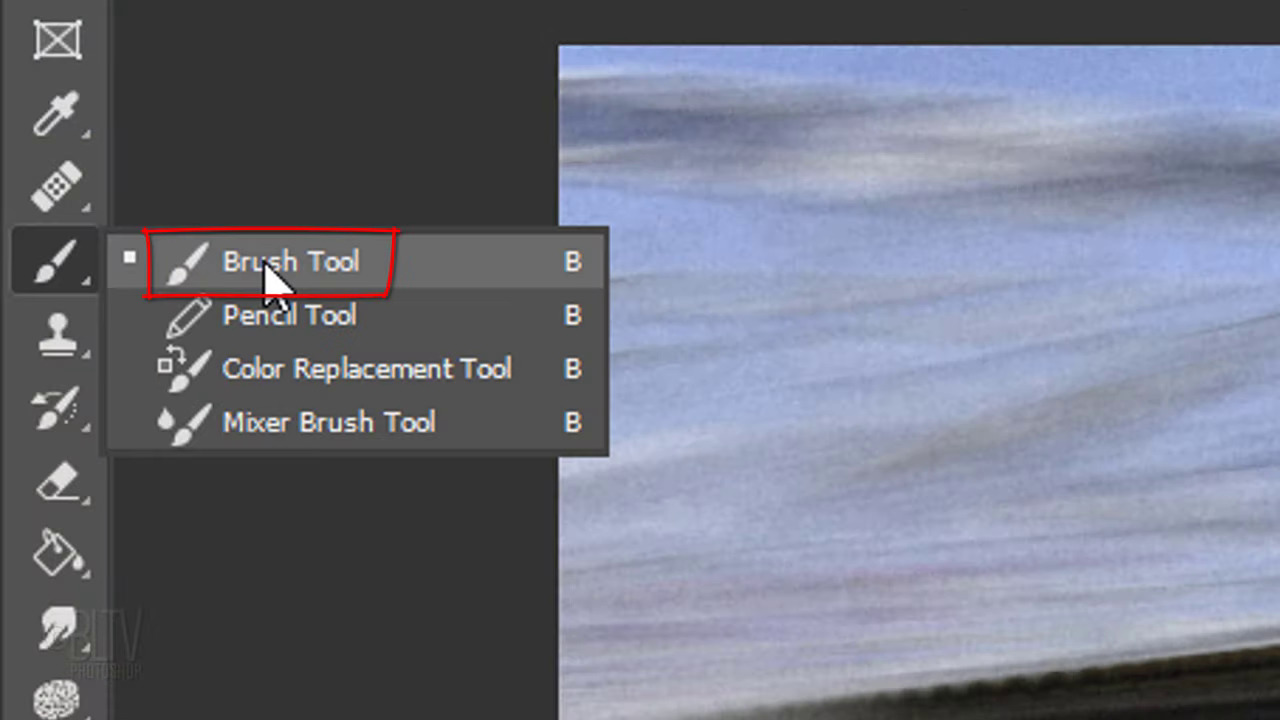
left_click(270, 275)
Set the brush to 50% opacity and 600 px size.
left_click(295, 84)
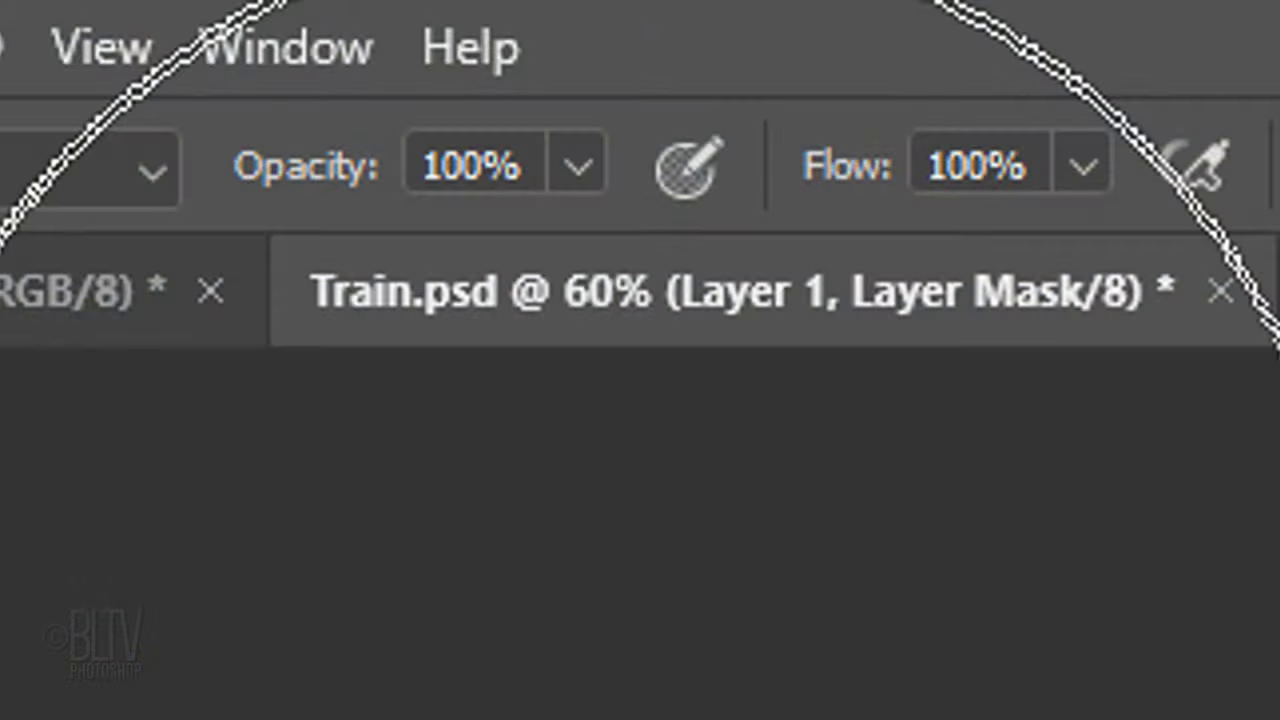
left_click(491, 145)
type("50")
key("Return")
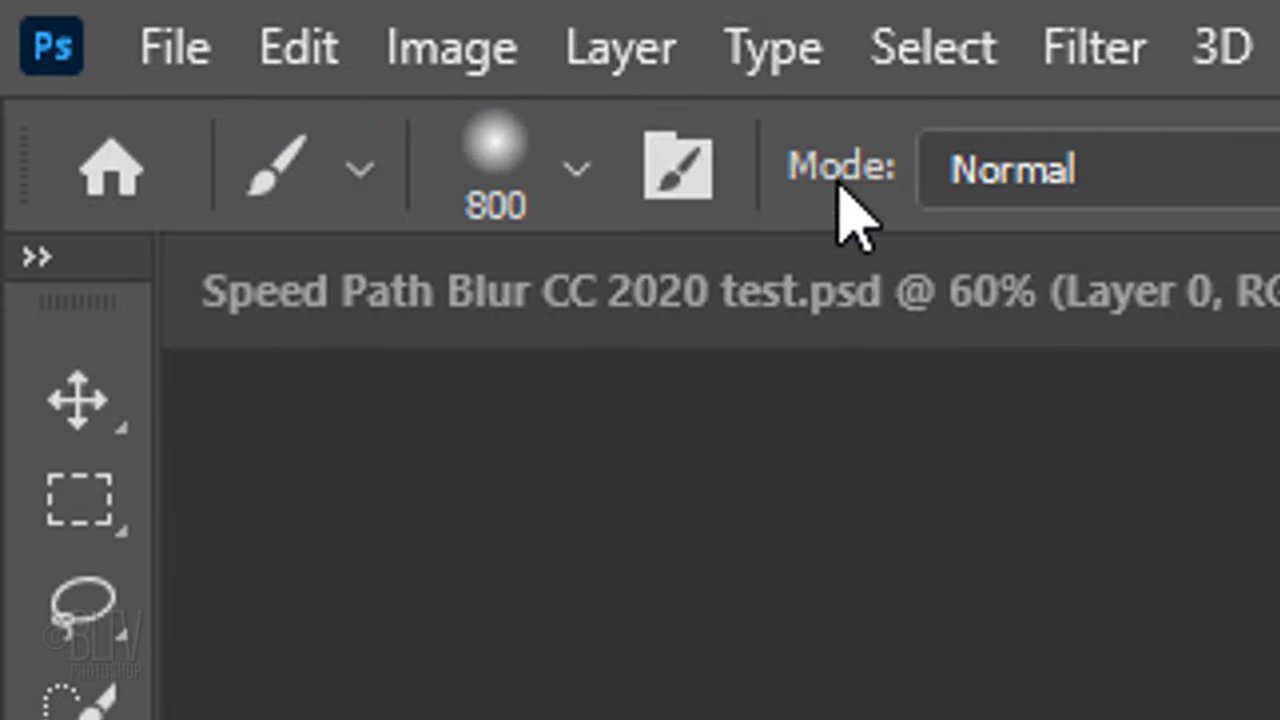
left_click(577, 172)
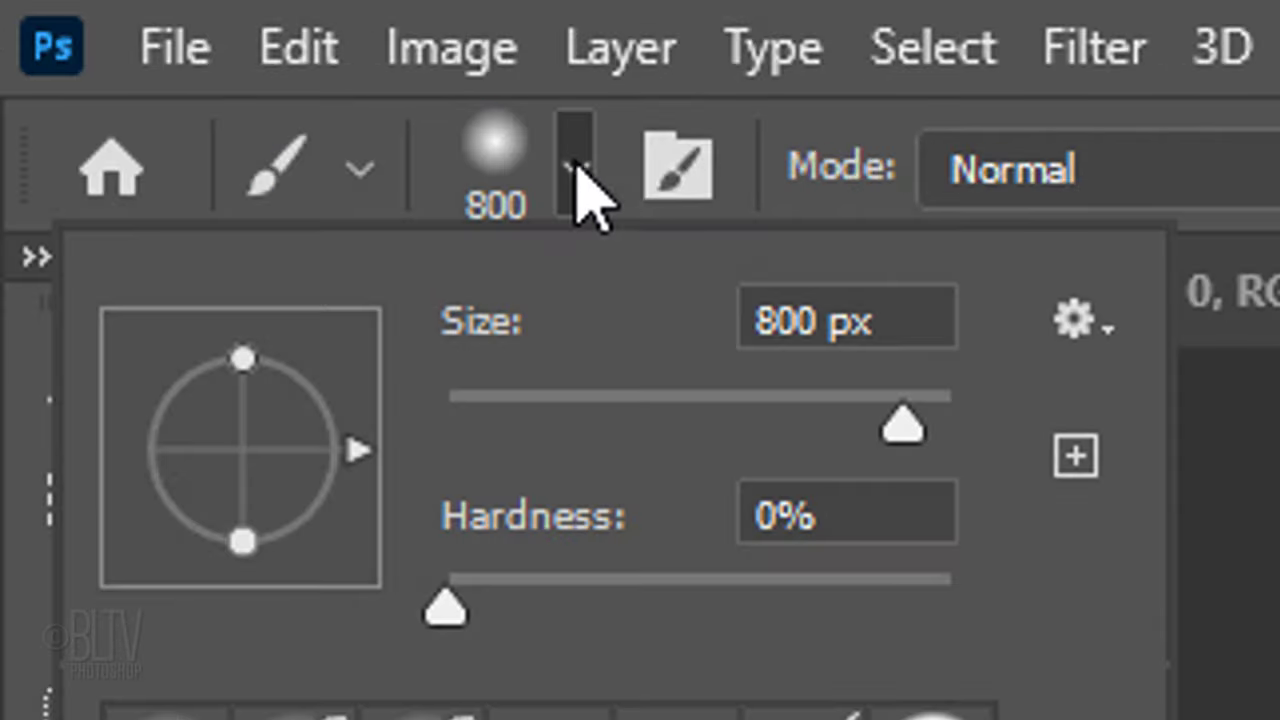
left_click(790, 325)
key("BackSpace")
key("BackSpace")
key("BackSpace")
type("600")
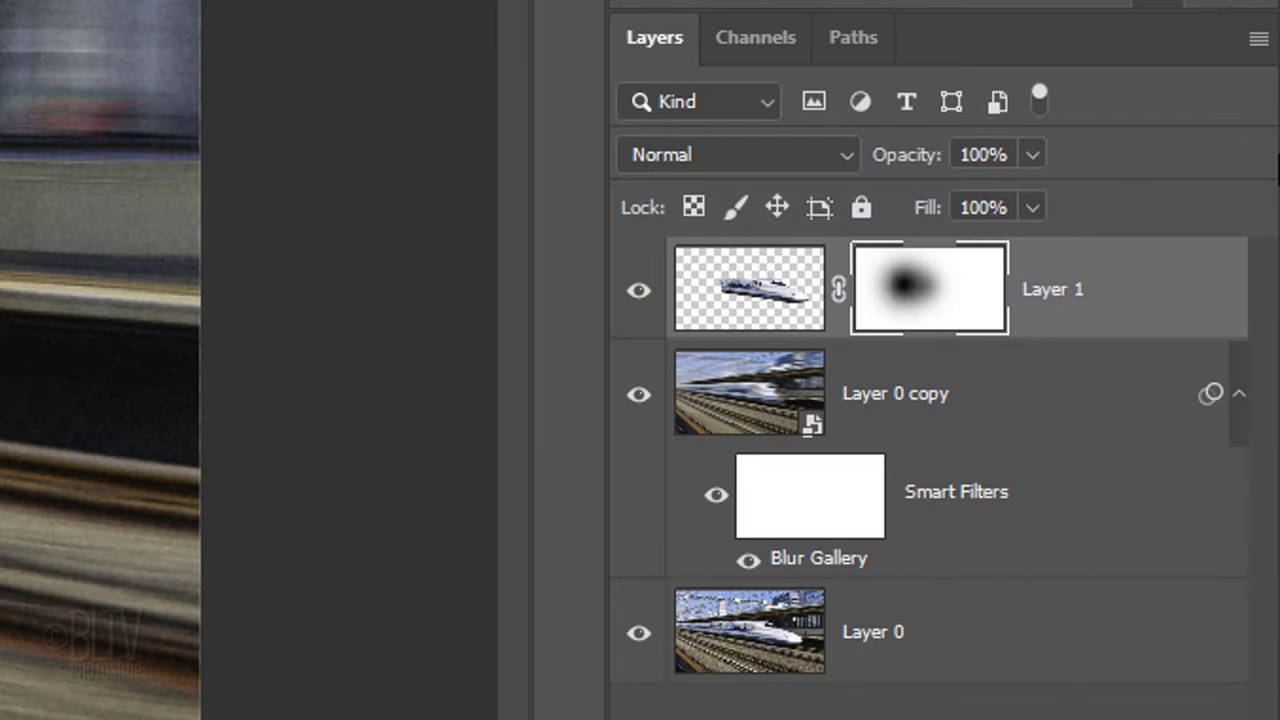
Add Layer 2 on top and stamp all visible layers into it with Ctrl+Alt+Shift+E.
left_click(1258, 40)
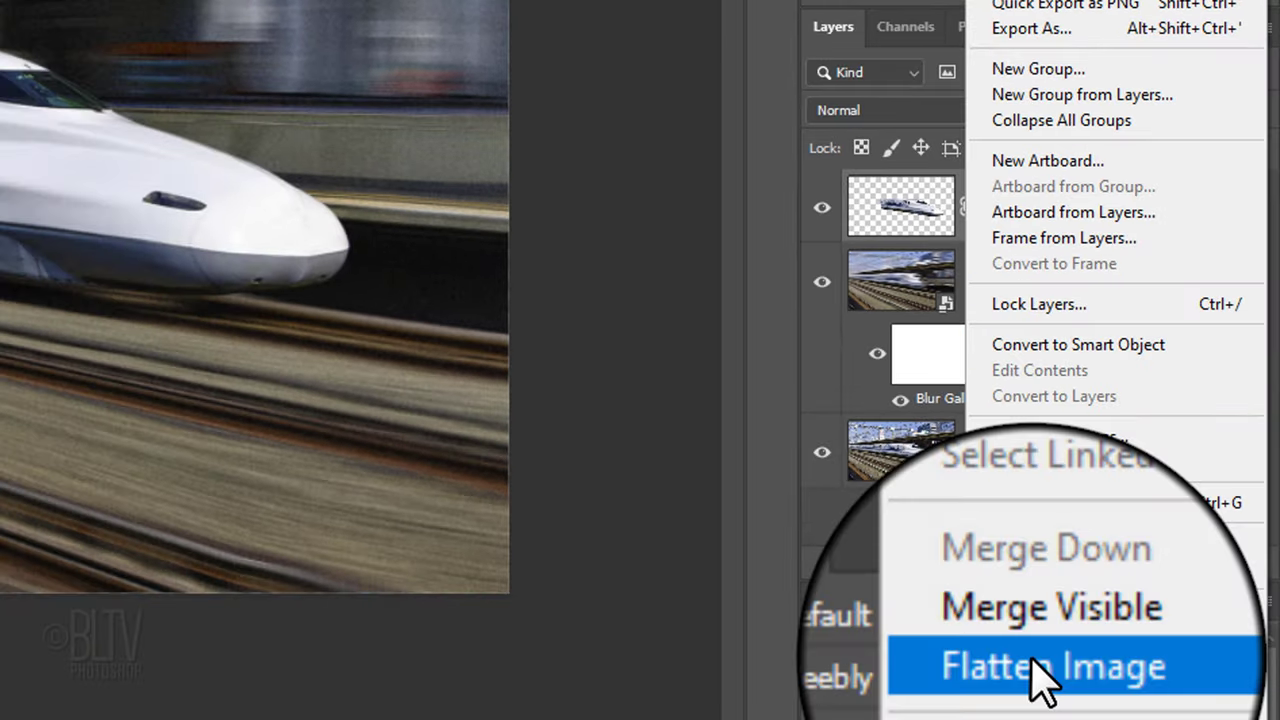
left_click(1035, 668)
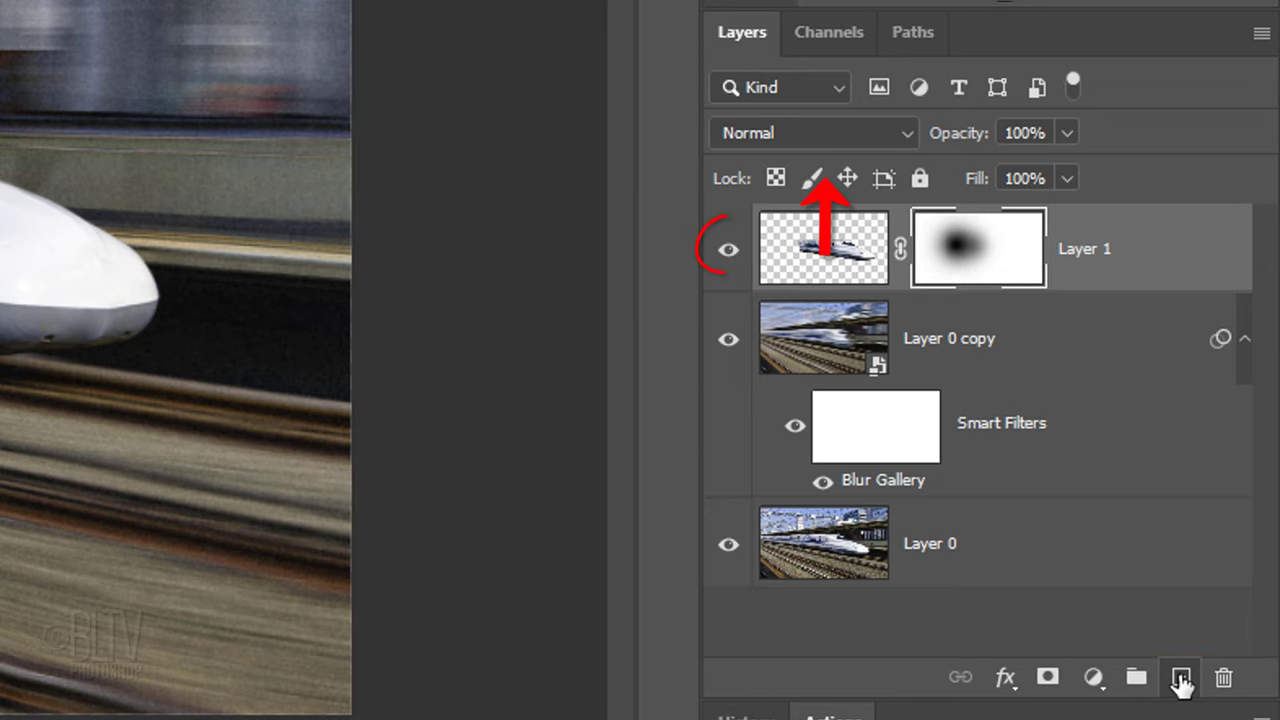
left_click(1181, 678)
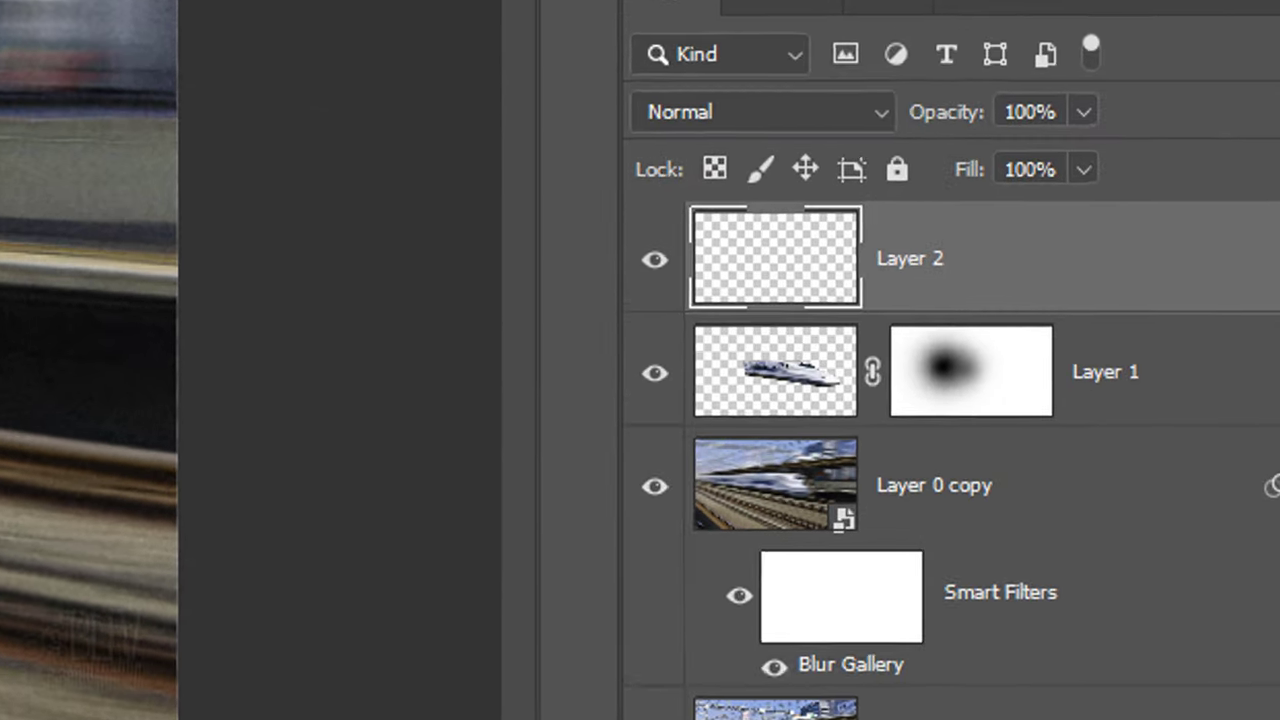
key("ctrl+alt+shift+e")
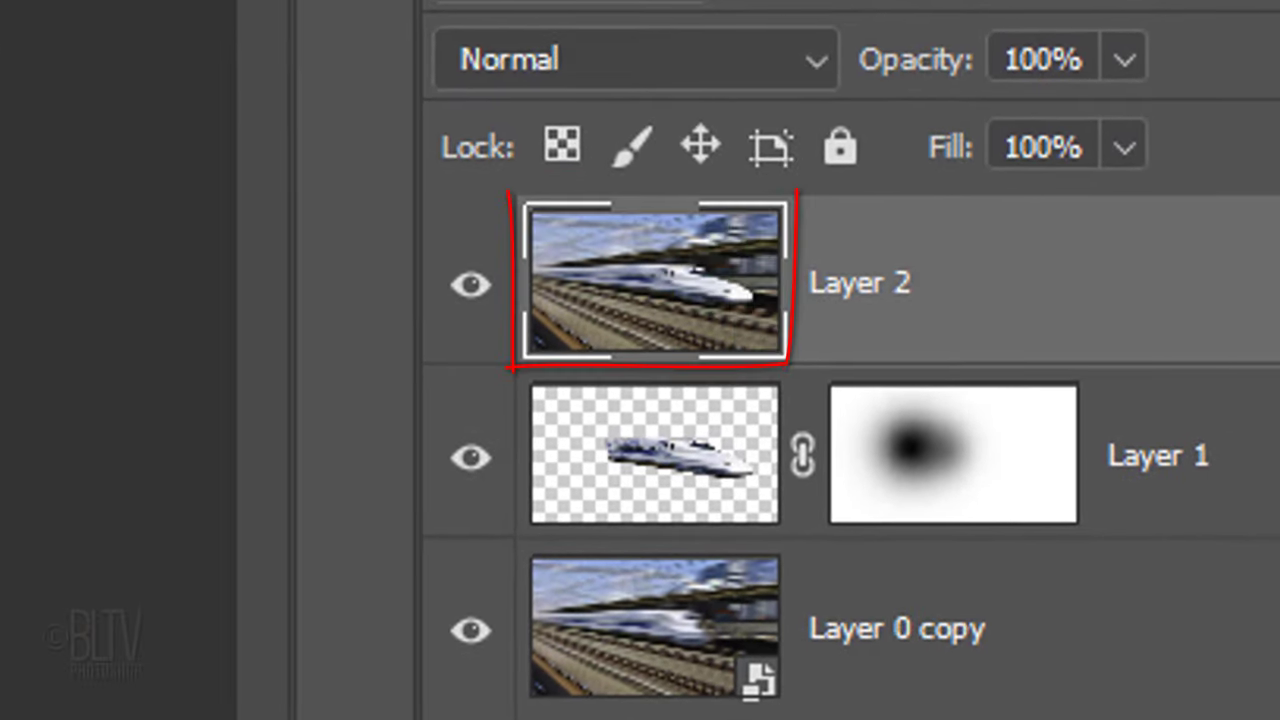